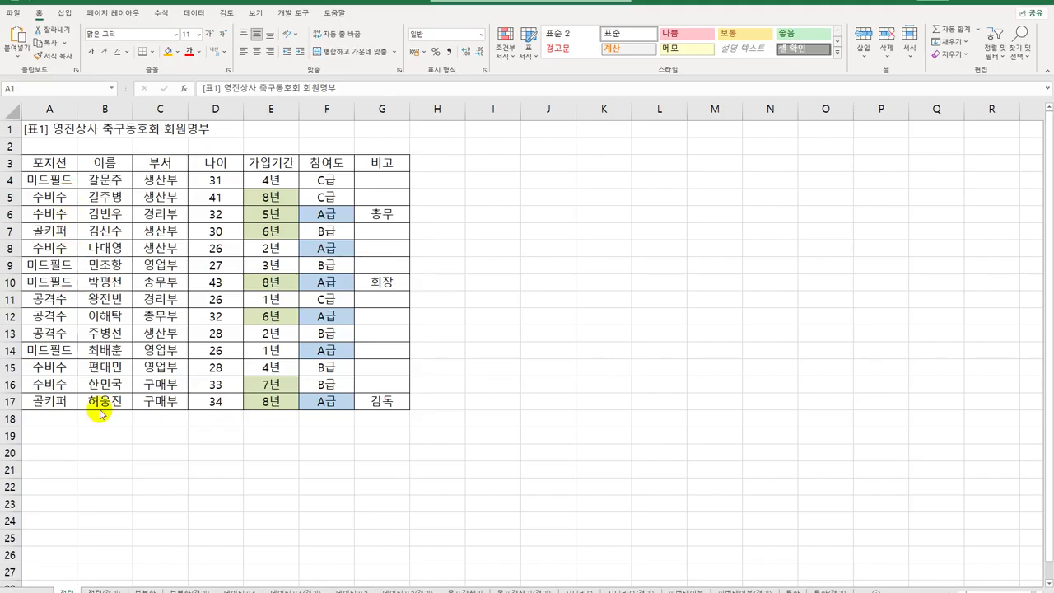
Duplicate the 정렬 worksheet, placing the copy directly after the original
{"action": "left_click", "coordinate": [74, 586]}
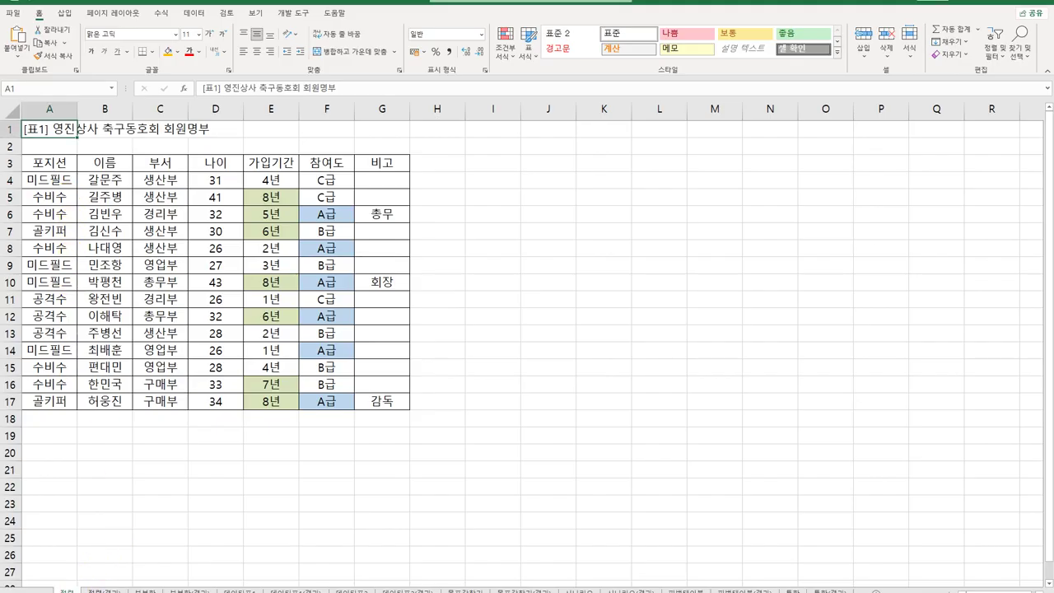
{"action": "left_click_drag", "start_coordinate": [67, 589], "coordinate": [80, 588]}
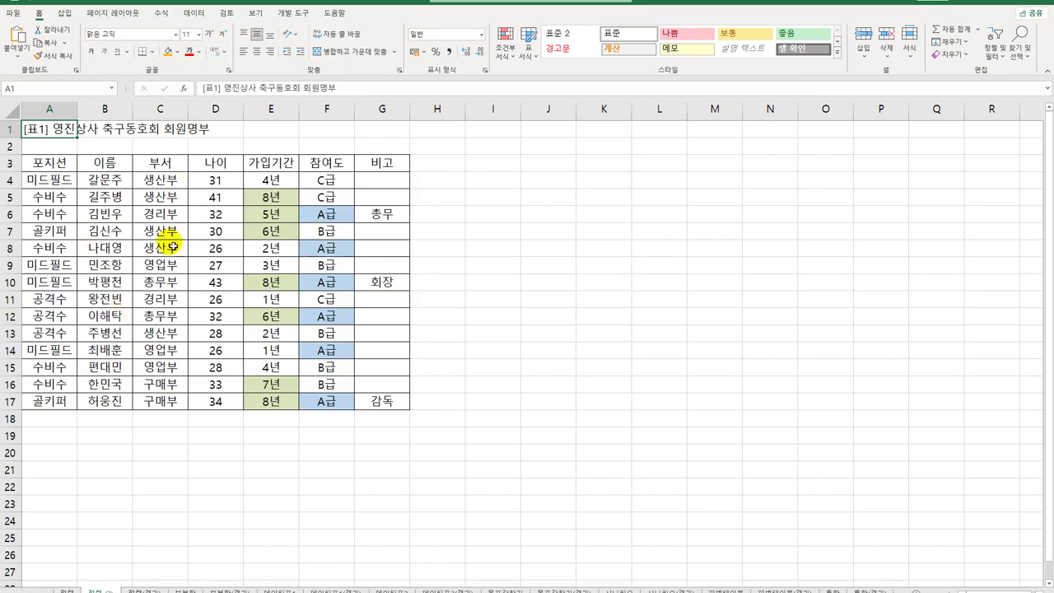
Sort the roster on the copied sheet by 이름 in descending, ascending and again descending order
{"action": "left_click", "coordinate": [93, 165]}
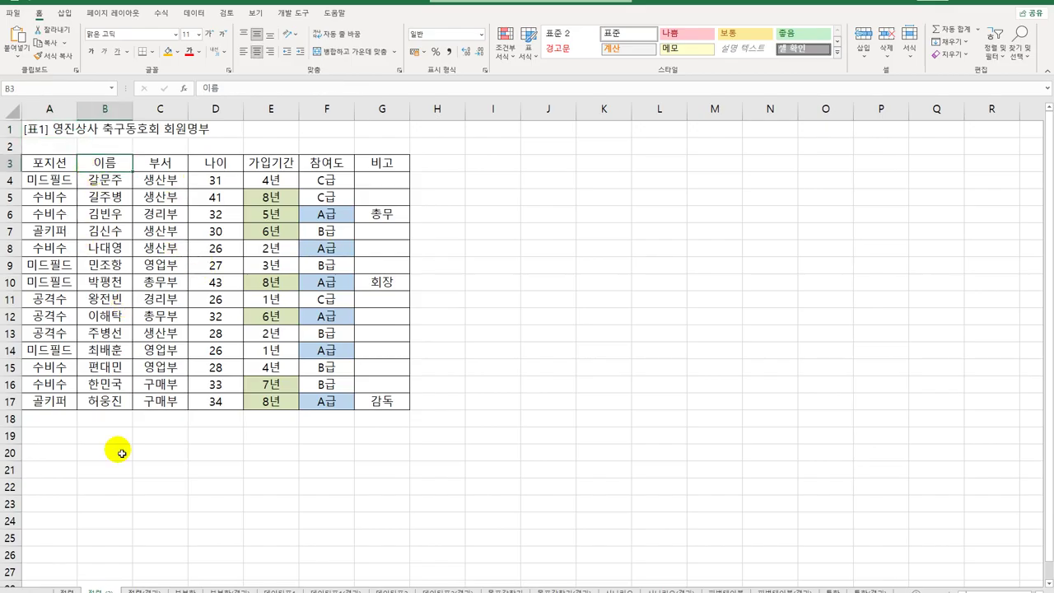
{"action": "left_click", "coordinate": [103, 179]}
{"action": "left_click", "coordinate": [108, 246]}
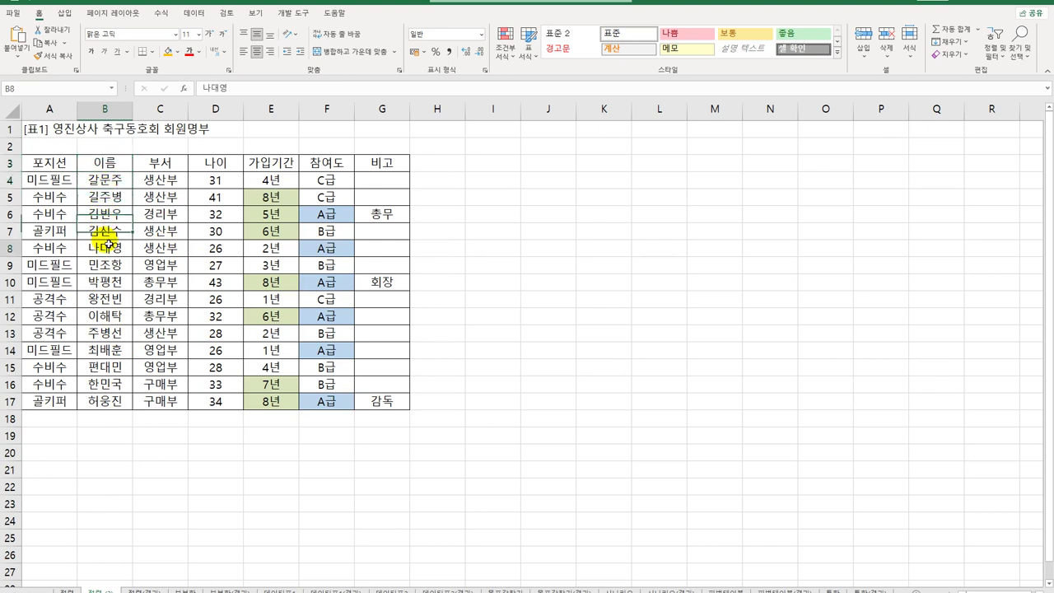
{"action": "left_click", "coordinate": [108, 264]}
{"action": "left_click", "coordinate": [107, 212]}
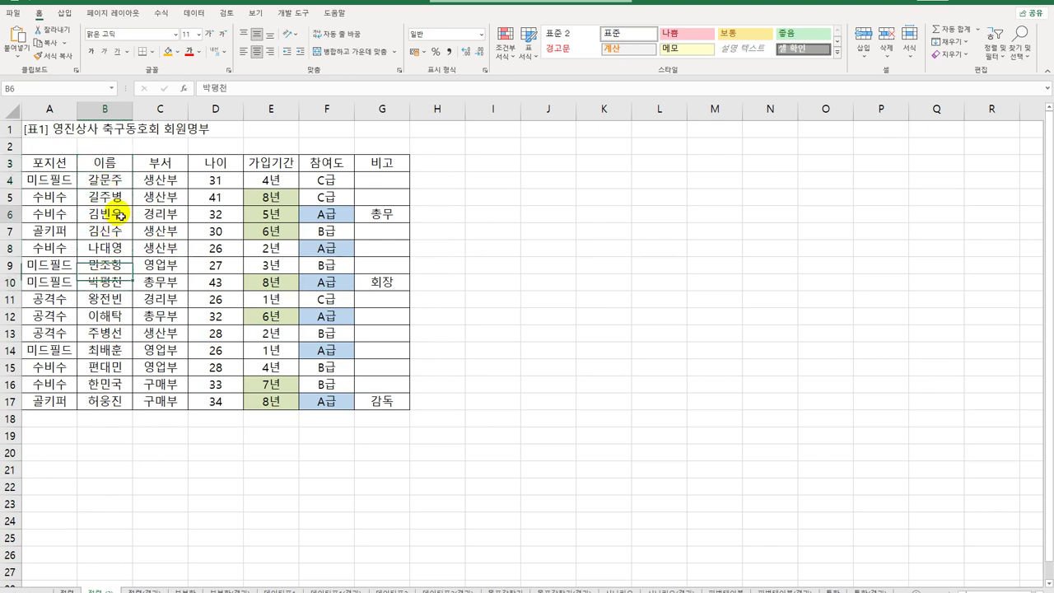
{"action": "left_click", "coordinate": [195, 14]}
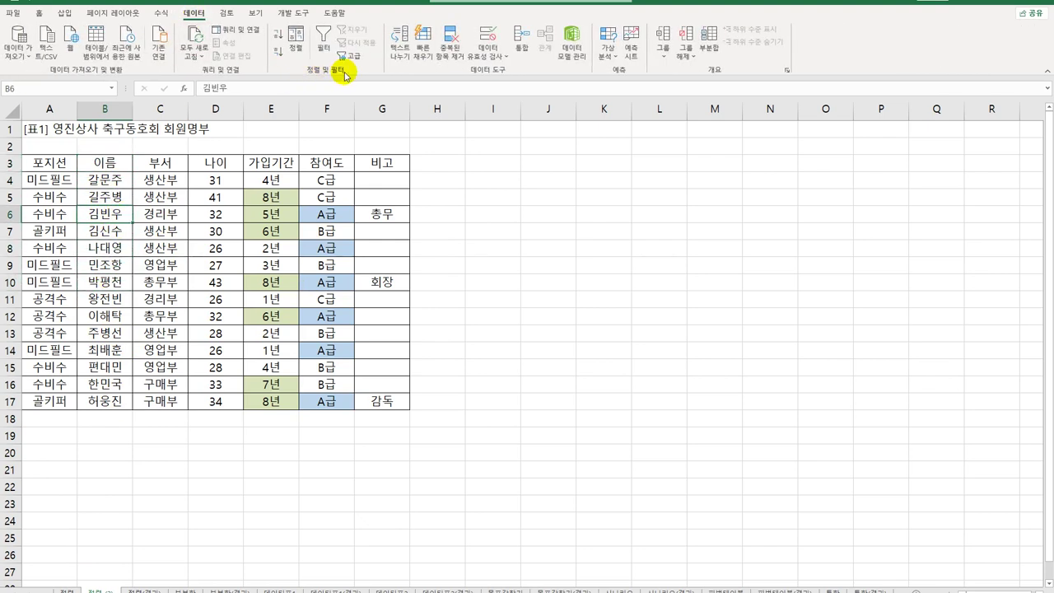
{"action": "left_click", "coordinate": [278, 52]}
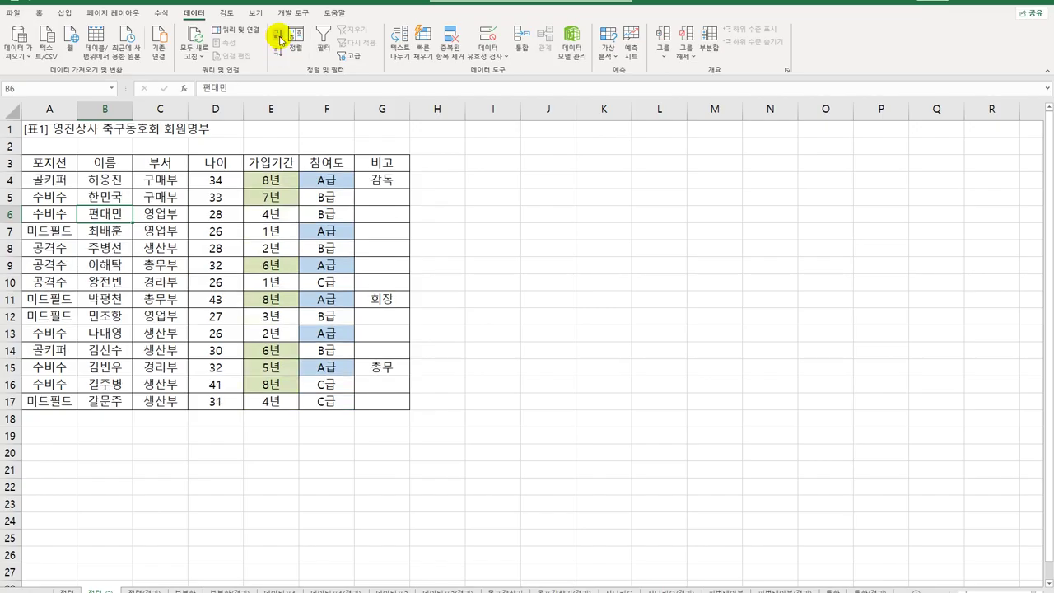
{"action": "left_click", "coordinate": [277, 34]}
{"action": "left_click", "coordinate": [279, 53]}
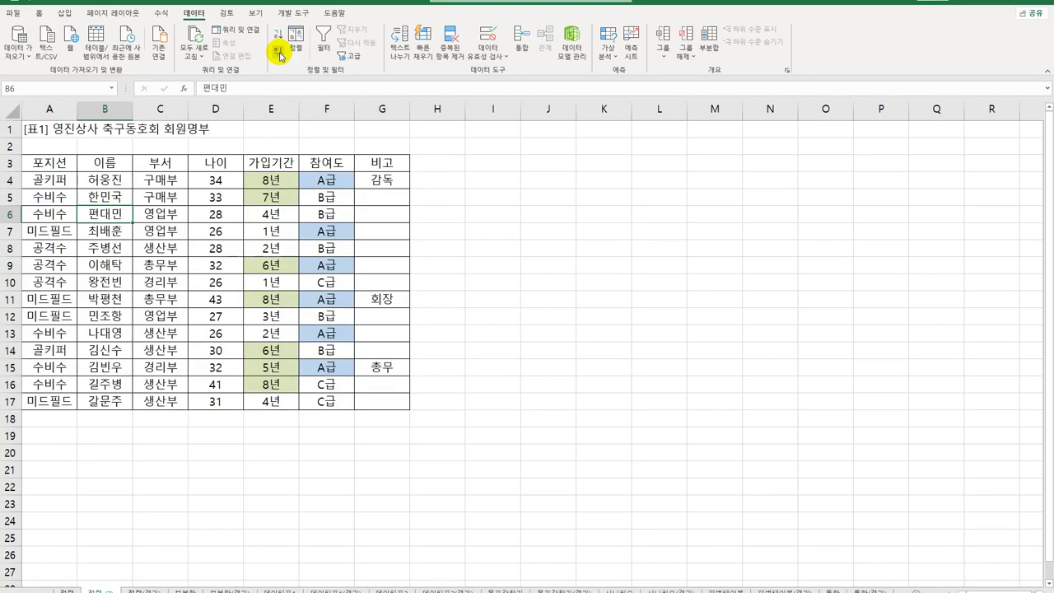
Sort the roster by 나이 in ascending and descending order, from the header and again from a data cell, finishing with descending
{"action": "left_click", "coordinate": [215, 160]}
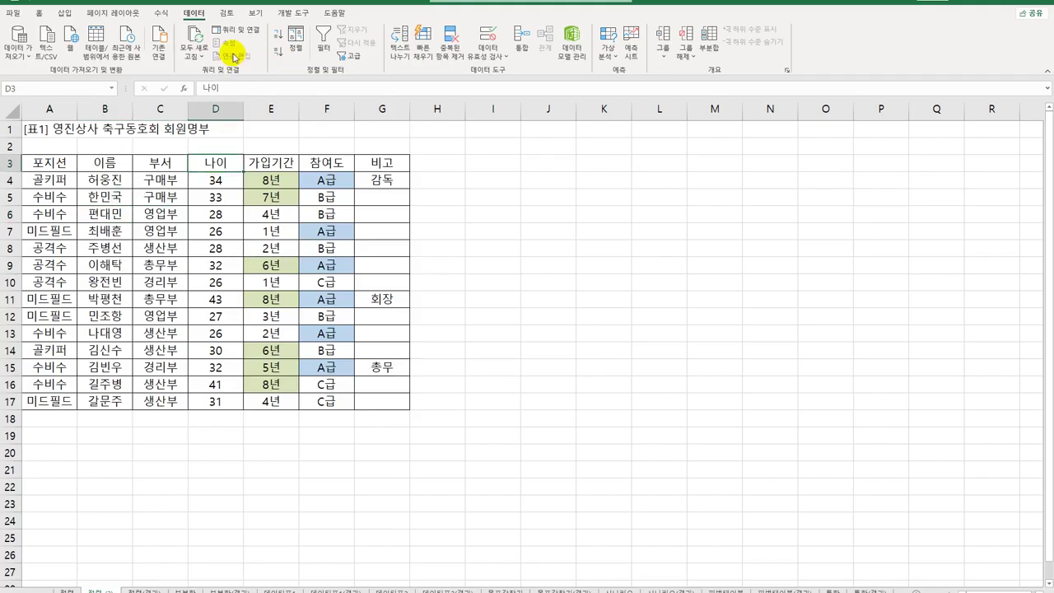
{"action": "left_click", "coordinate": [279, 34]}
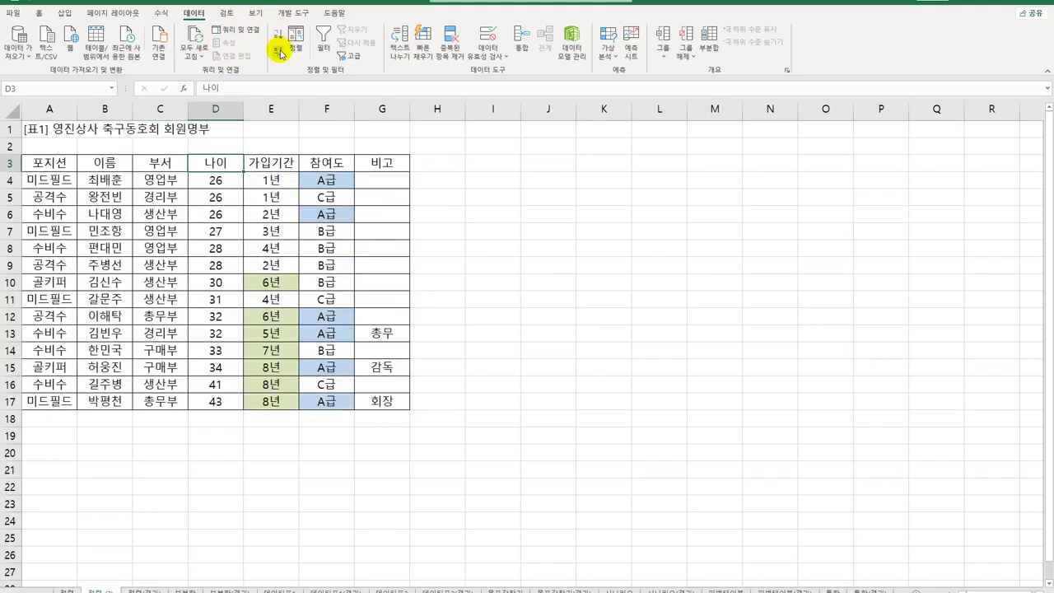
{"action": "left_click", "coordinate": [280, 53]}
{"action": "left_click", "coordinate": [216, 200]}
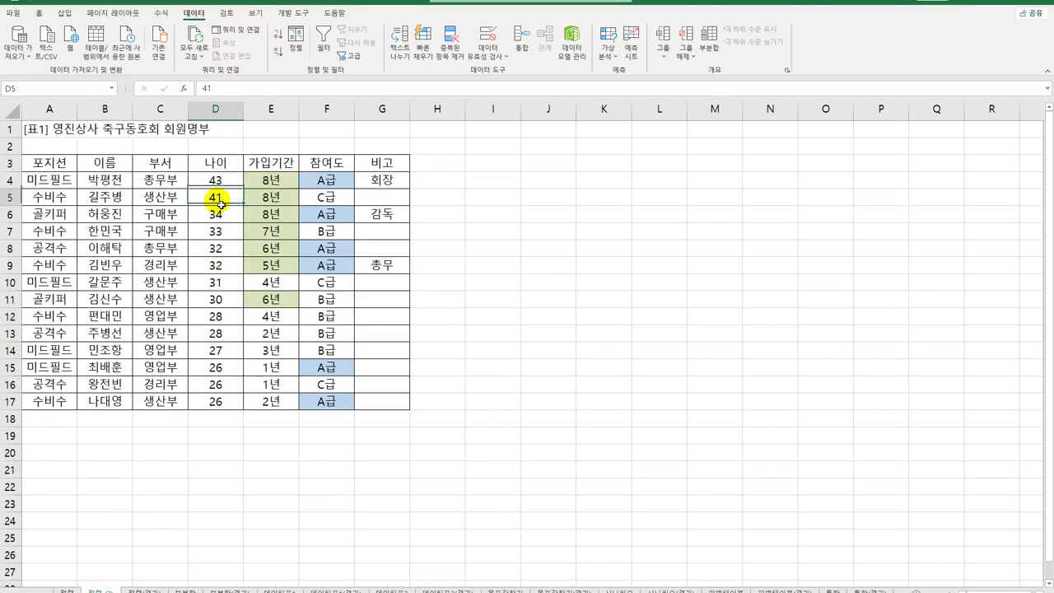
{"action": "left_click", "coordinate": [278, 35]}
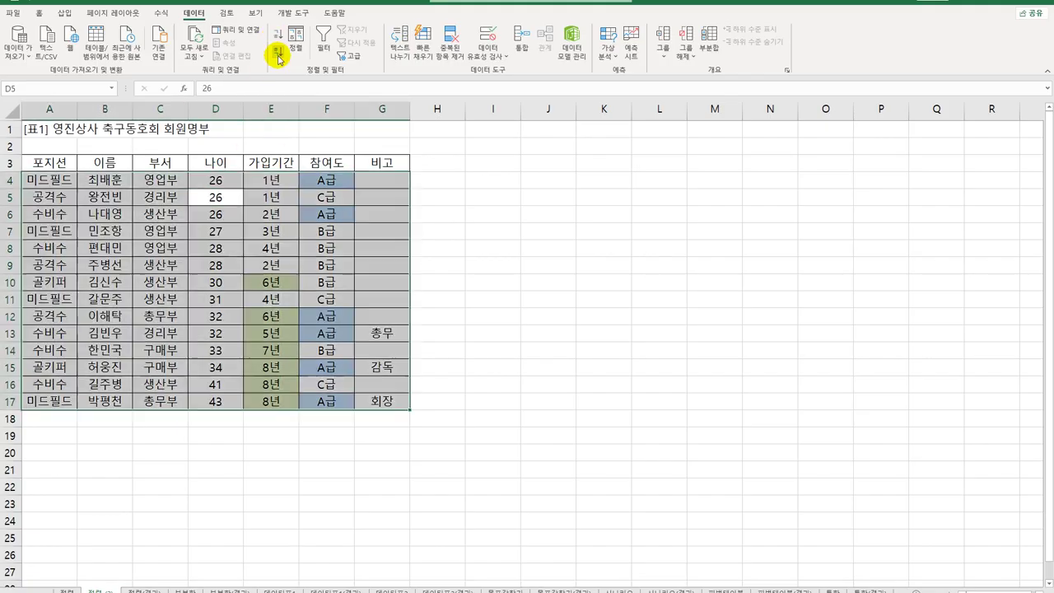
{"action": "left_click", "coordinate": [278, 53]}
Sort the roster by 참여도 in ascending order and finish with descending order
{"action": "left_click", "coordinate": [326, 164]}
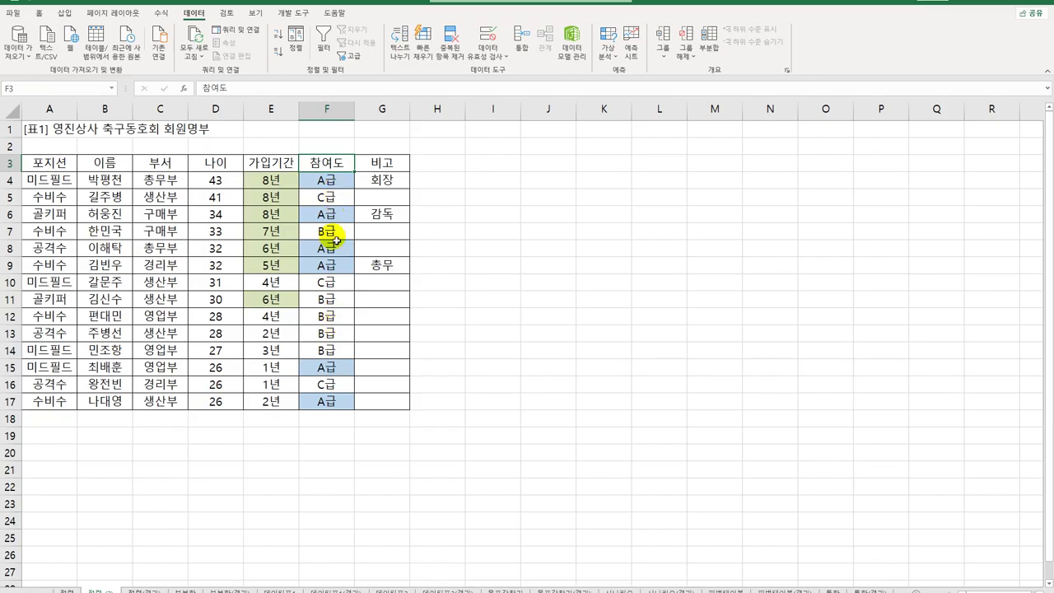
{"action": "left_click", "coordinate": [279, 35]}
{"action": "left_click", "coordinate": [279, 54]}
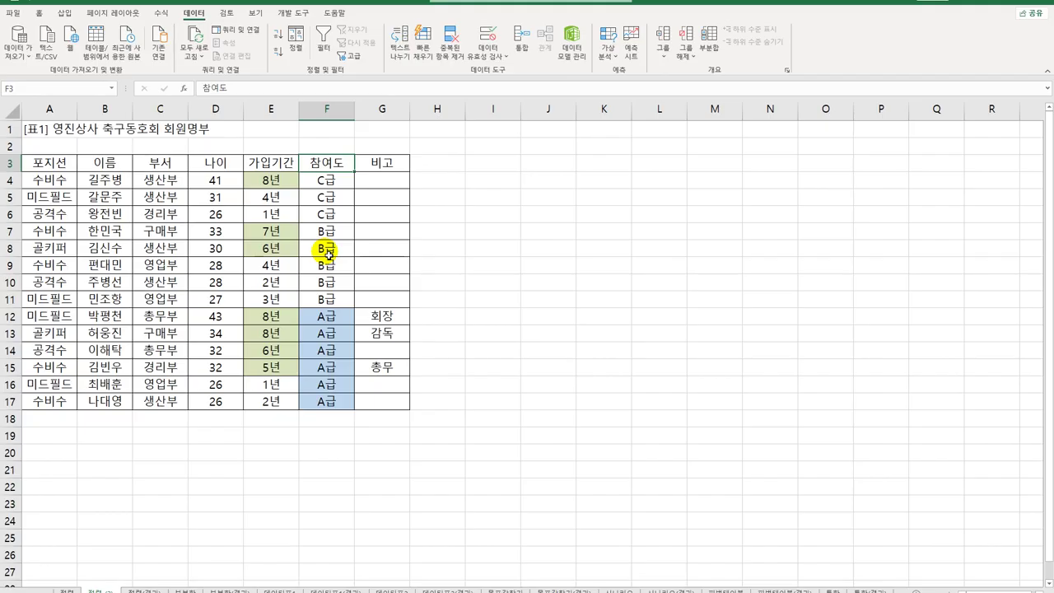
On the original 정렬 sheet, start a multi-level sort with 포지션 as the first criterion and a custom list as its order
{"action": "left_click", "coordinate": [67, 590]}
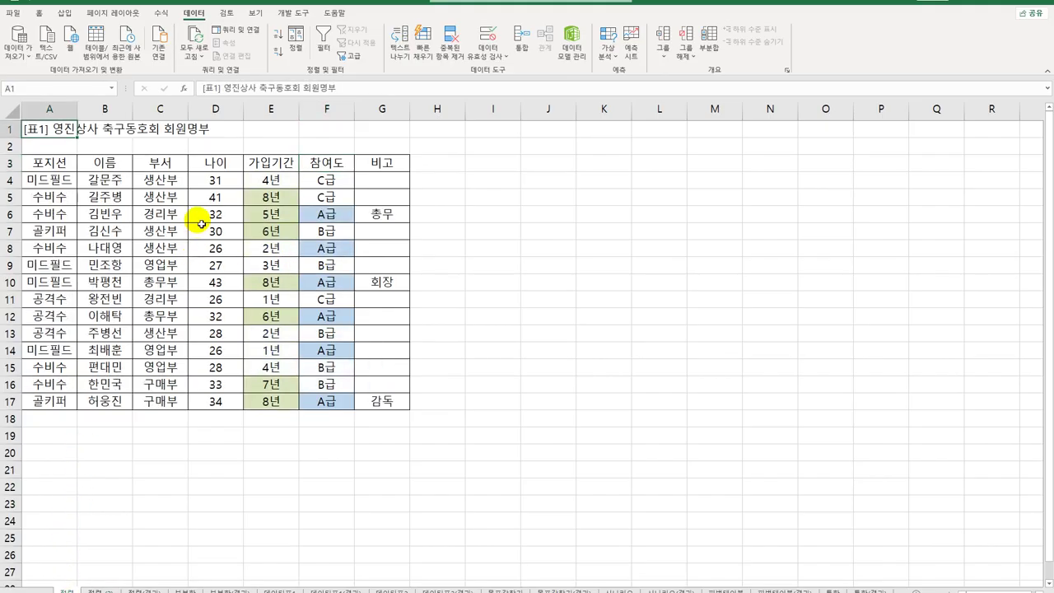
{"action": "left_click", "coordinate": [109, 177]}
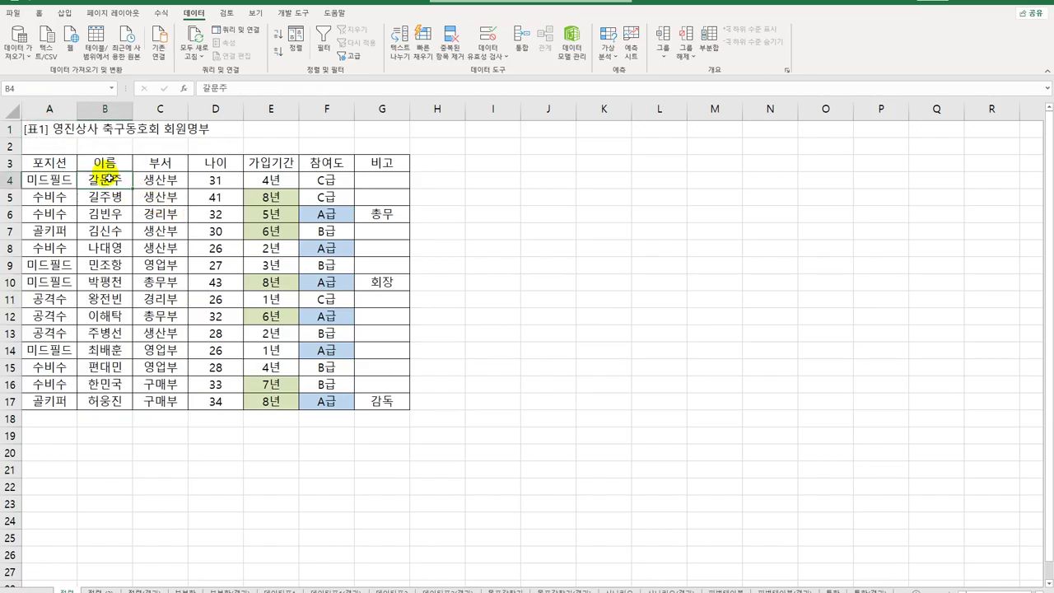
{"action": "left_click", "coordinate": [62, 166]}
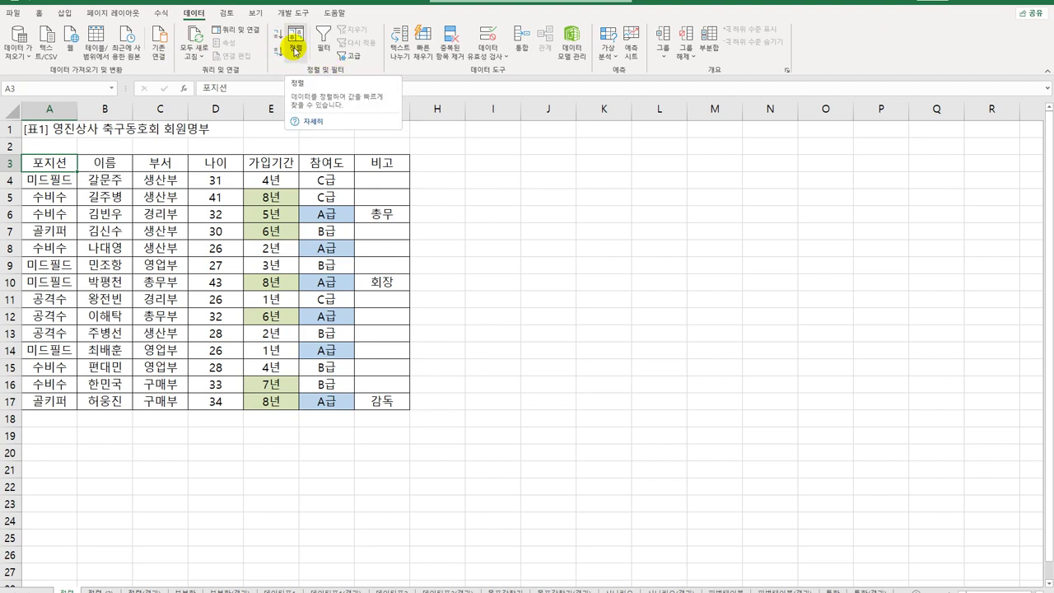
{"action": "left_click", "coordinate": [295, 51]}
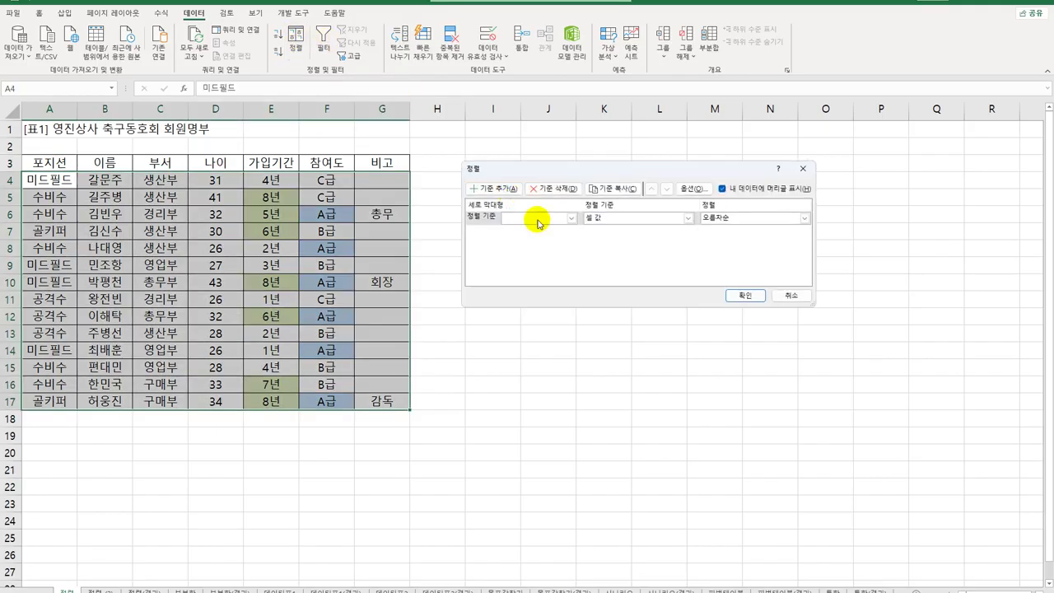
{"action": "left_click", "coordinate": [545, 222]}
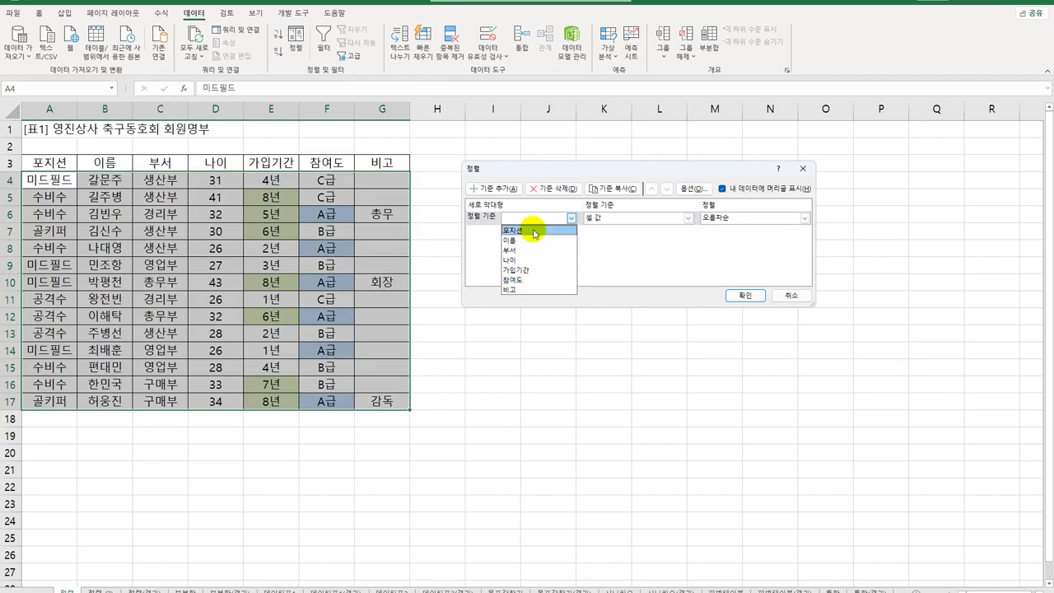
{"action": "left_click", "coordinate": [534, 230]}
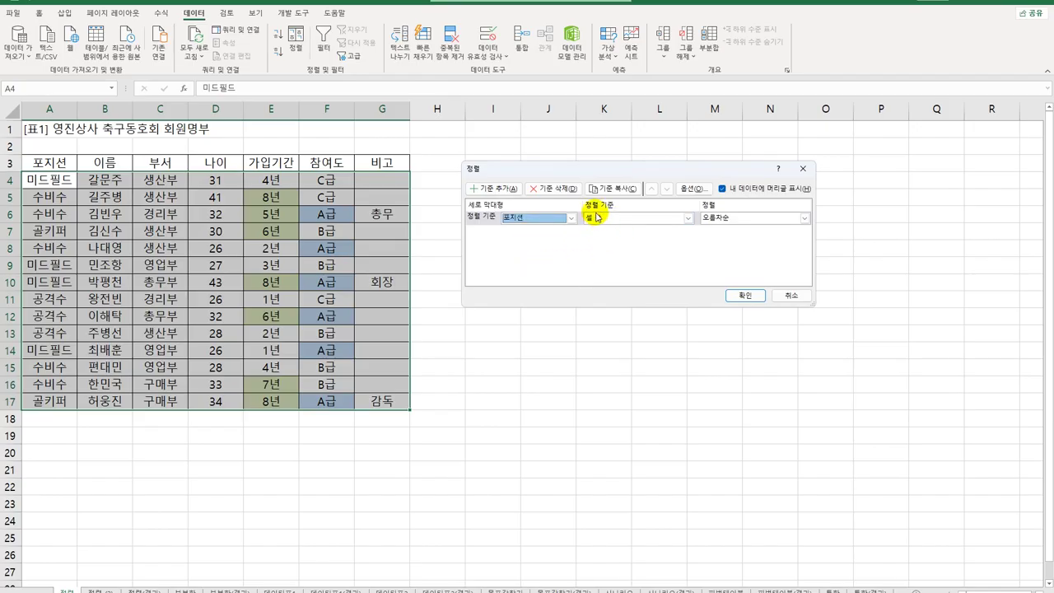
{"action": "left_click", "coordinate": [729, 218]}
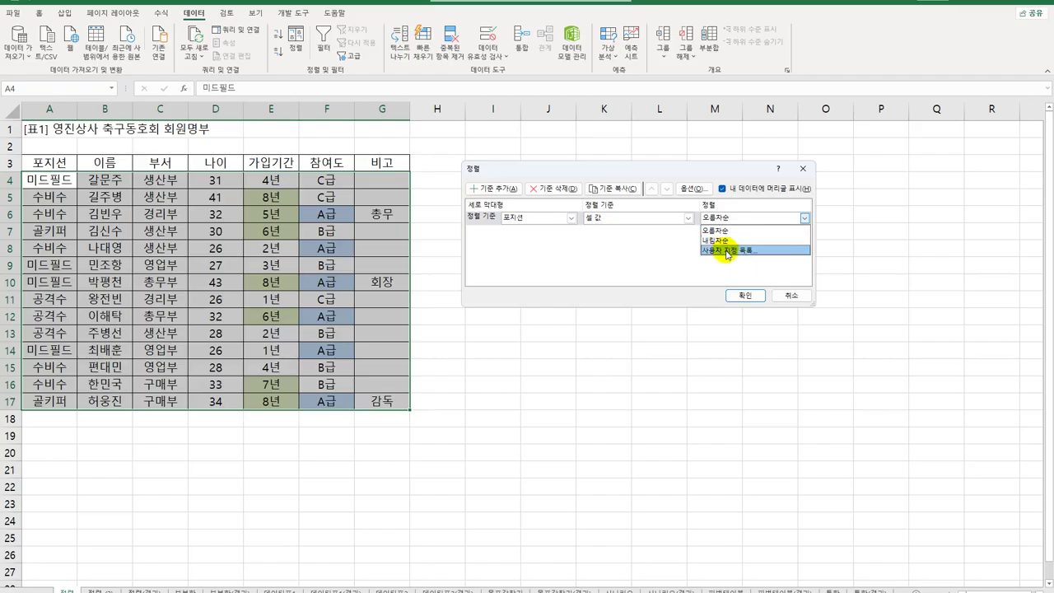
{"action": "left_click", "coordinate": [727, 251]}
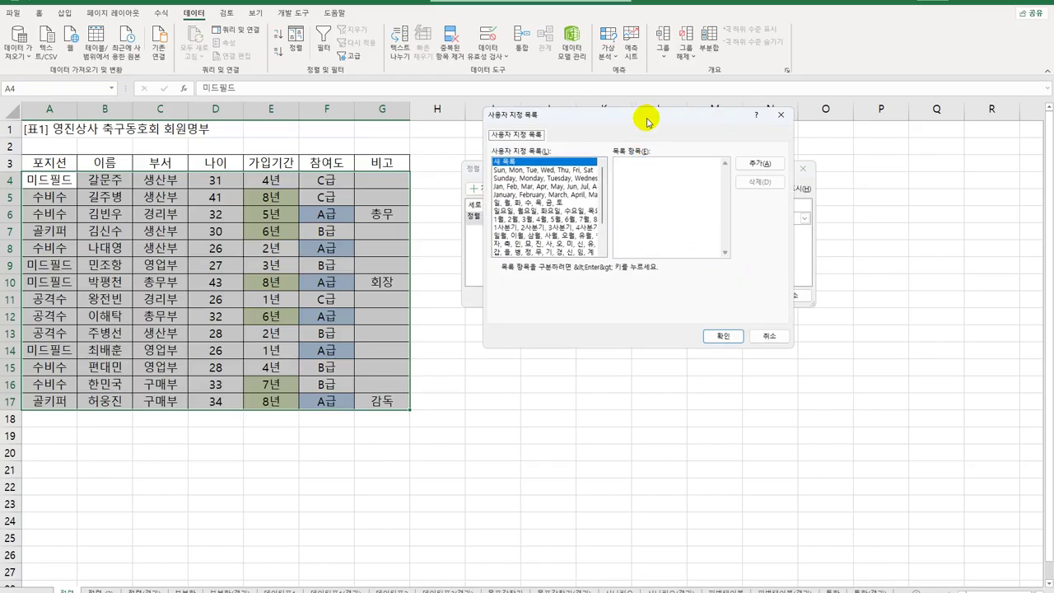
Add the custom list 공격수, 골키퍼, 미드필드, 수비수 and use it as the sort order for 포지션
{"action": "left_click_drag", "start_coordinate": [647, 111], "coordinate": [779, 299]}
{"action": "left_click", "coordinate": [780, 368]}
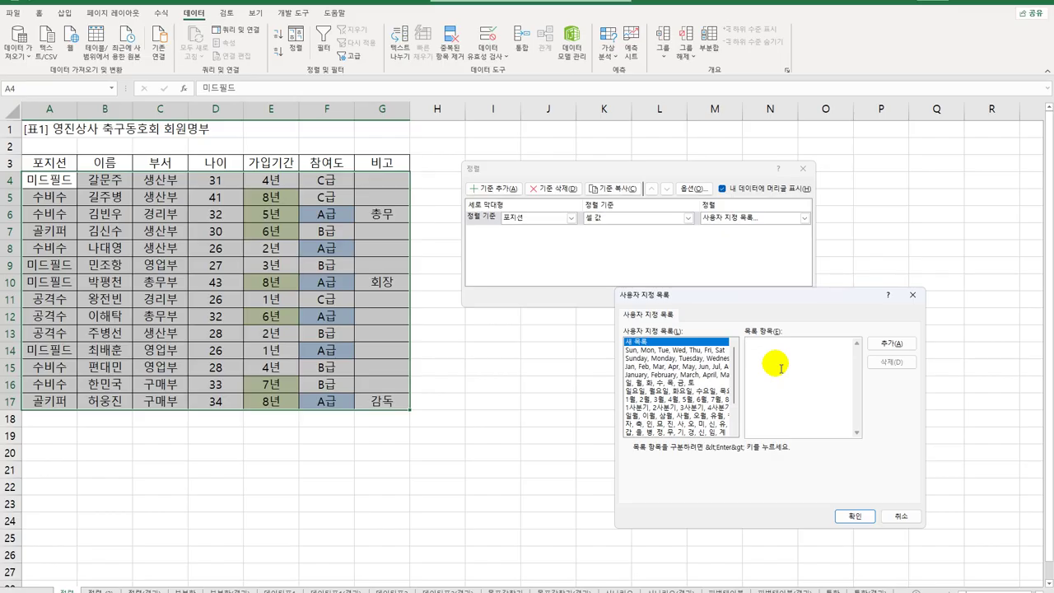
{"action": "type", "text": "공격수"}
{"action": "key", "text": "Return"}
{"action": "type", "text": "골키퍼"}
{"action": "key", "text": "Return"}
{"action": "type", "text": "미드필드"}
{"action": "key", "text": "Return"}
{"action": "type", "text": "수비수"}
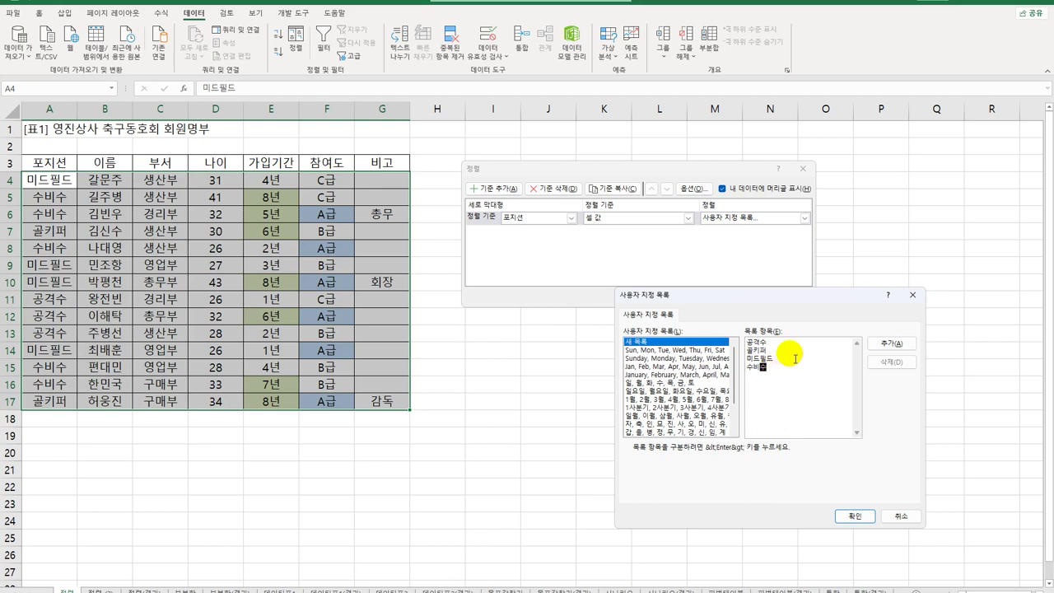
{"action": "left_click", "coordinate": [889, 343]}
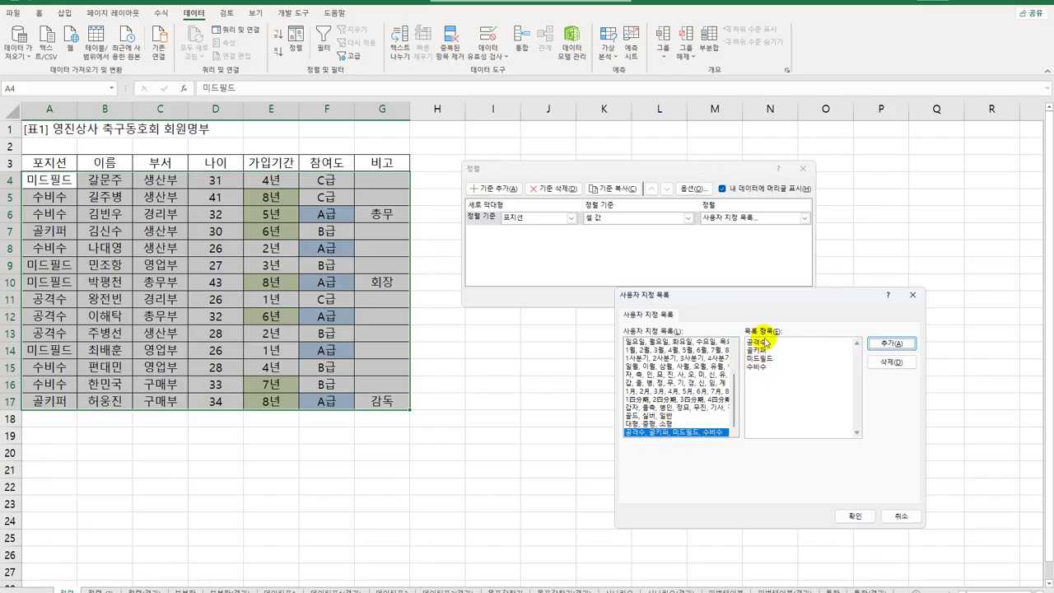
{"action": "left_click", "coordinate": [853, 515]}
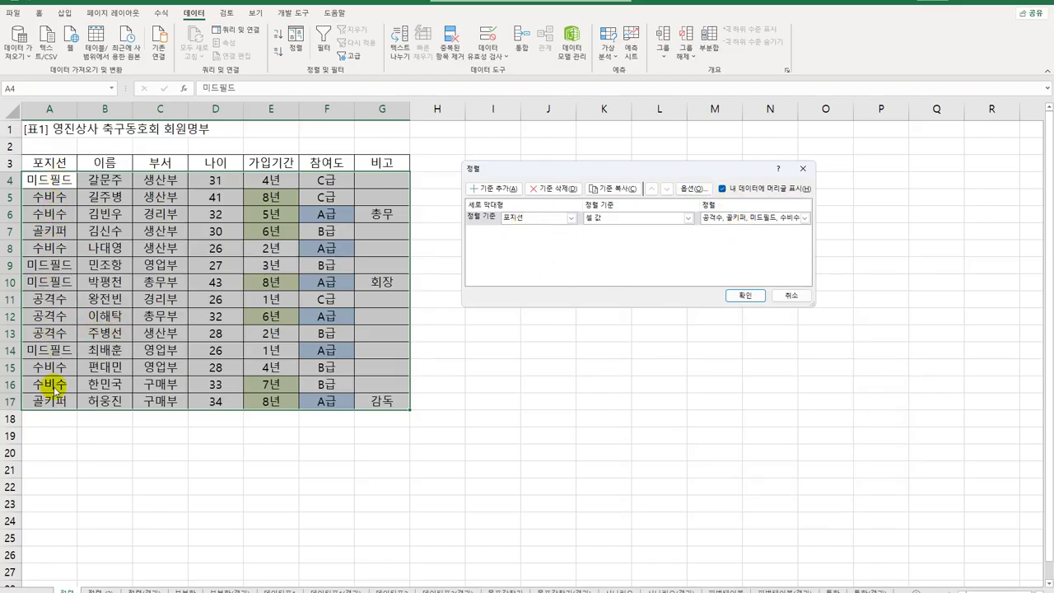
Add a second sort criterion on 가입기간 by cell color, with the light green cells shown on top (위에 표시), and apply the sort
{"action": "left_click", "coordinate": [508, 189]}
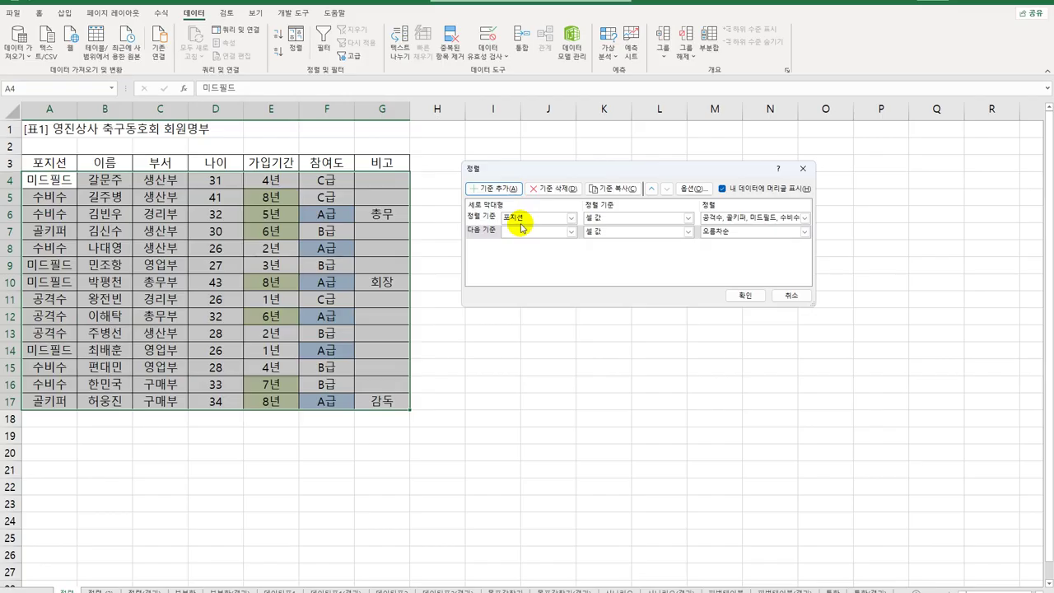
{"action": "left_click", "coordinate": [570, 232]}
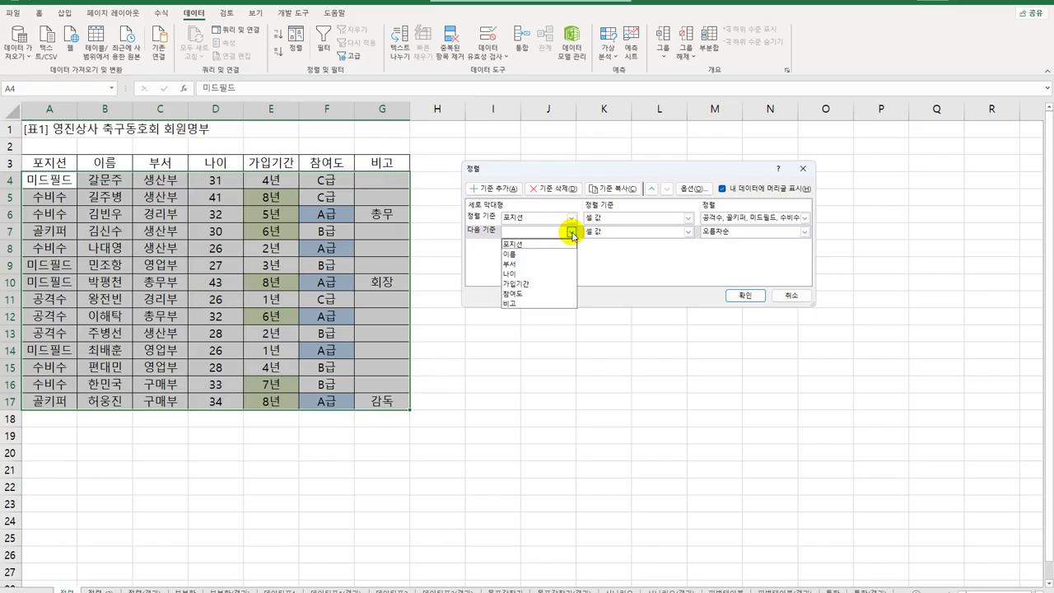
{"action": "left_click", "coordinate": [546, 283]}
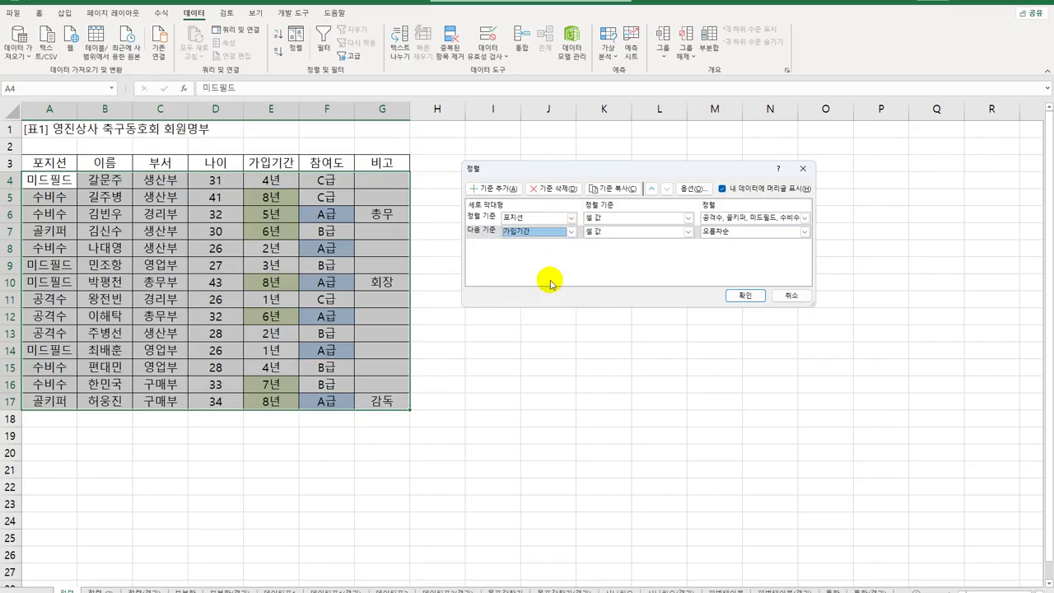
{"action": "left_click", "coordinate": [615, 234]}
{"action": "left_click", "coordinate": [607, 254]}
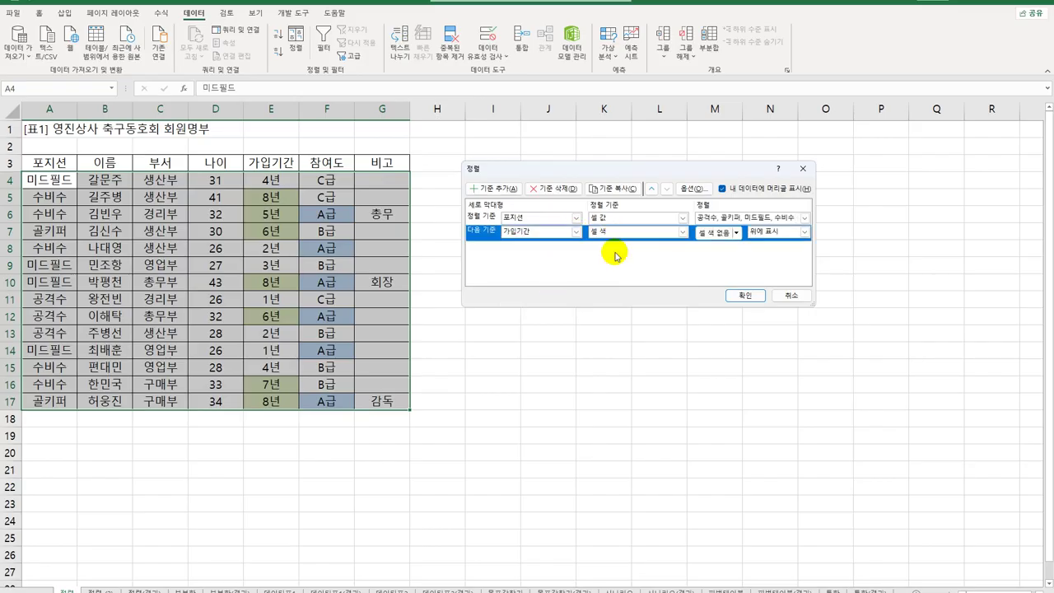
{"action": "left_click", "coordinate": [736, 233]}
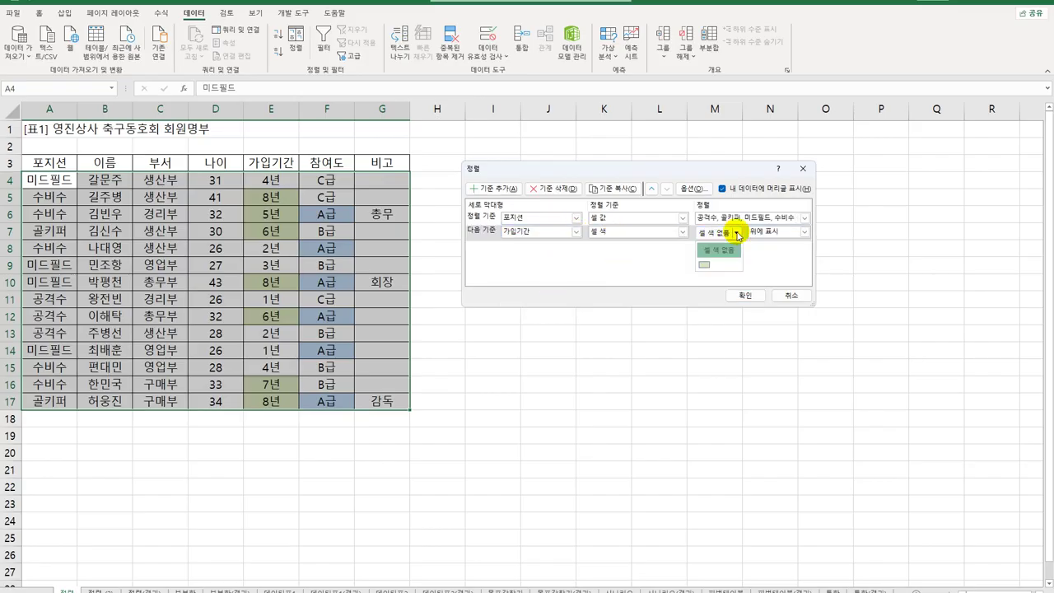
{"action": "left_click", "coordinate": [704, 267]}
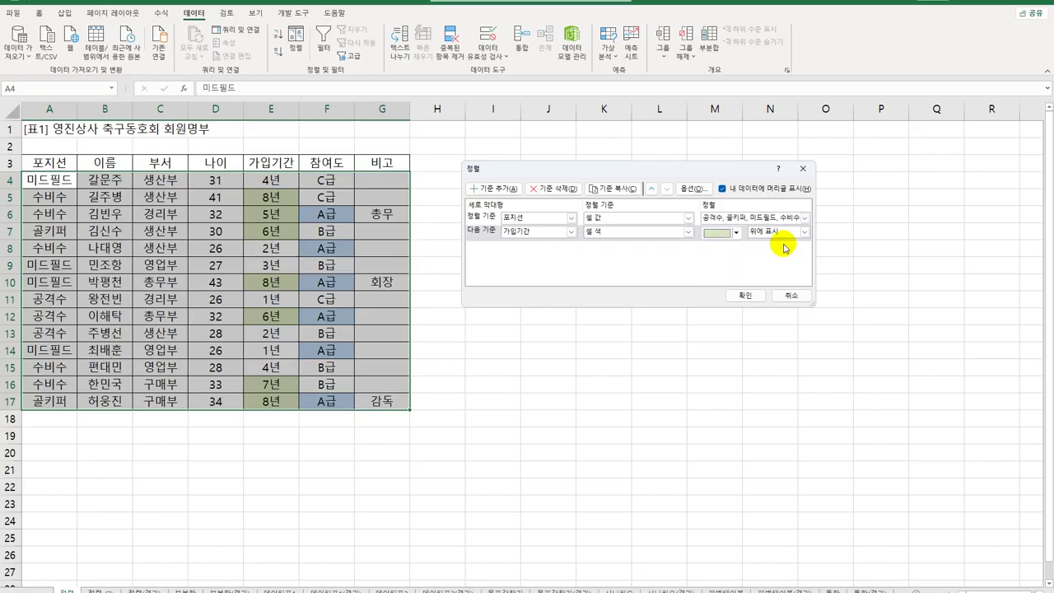
{"action": "left_click", "coordinate": [793, 232]}
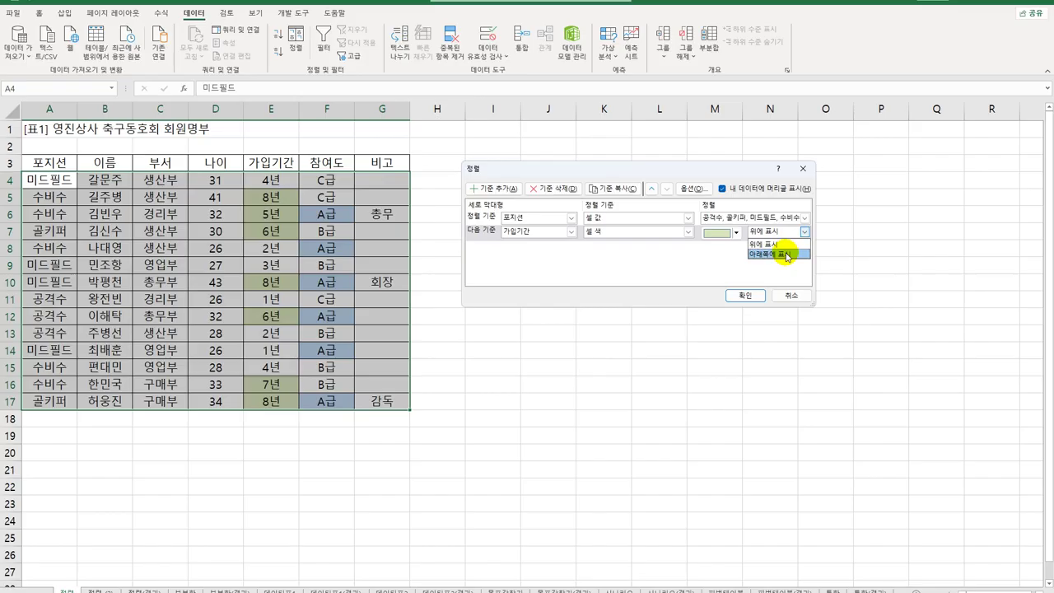
{"action": "left_click", "coordinate": [778, 244]}
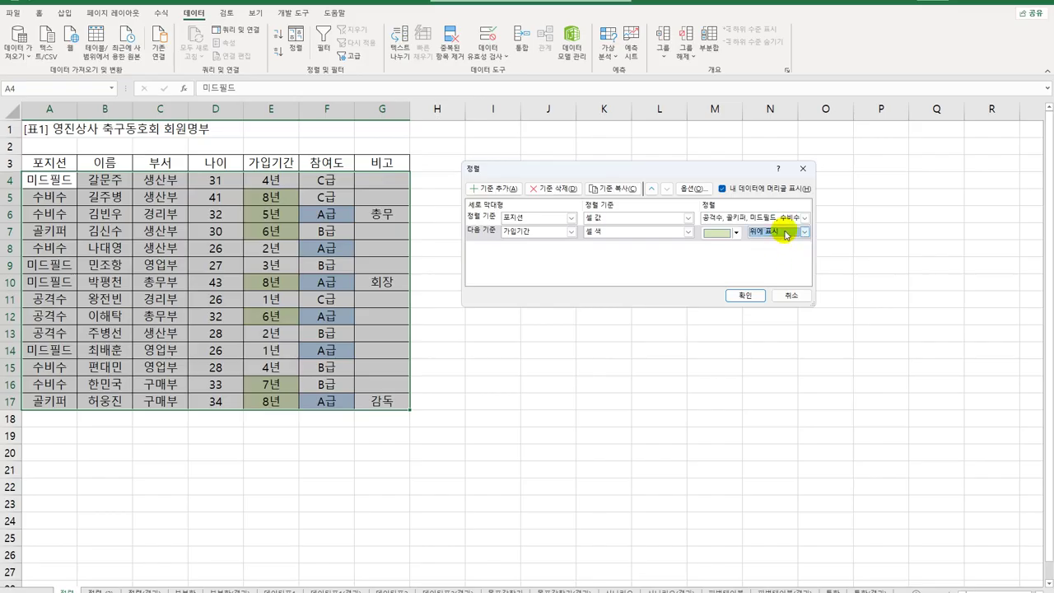
{"action": "left_click", "coordinate": [745, 295]}
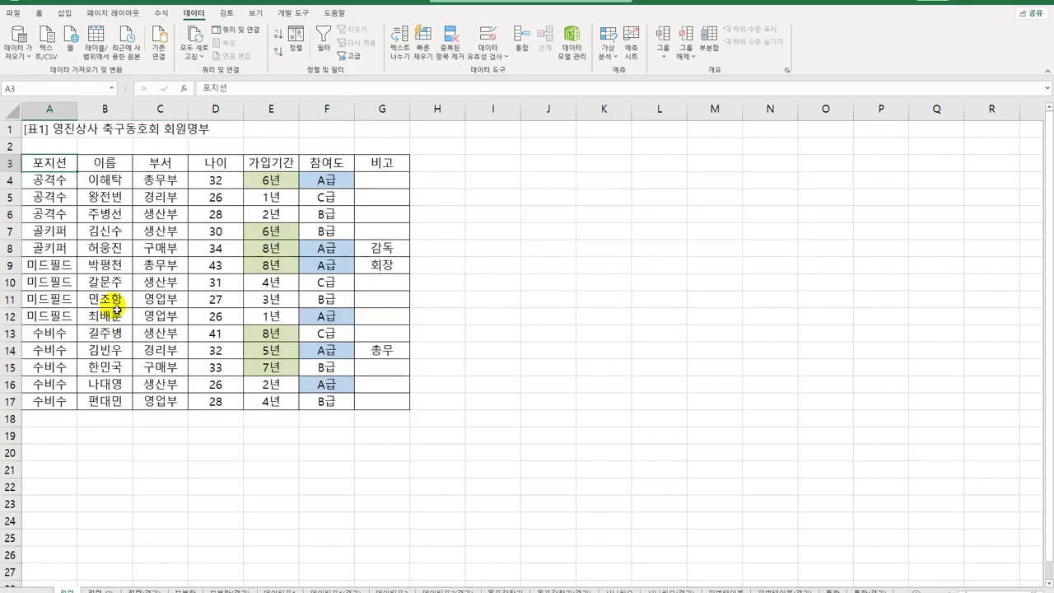
Check the sorted roster's 포지션 order and the placement of the light green 가입기간 cells within each position group
{"action": "left_click_drag", "start_coordinate": [61, 176], "coordinate": [58, 401]}
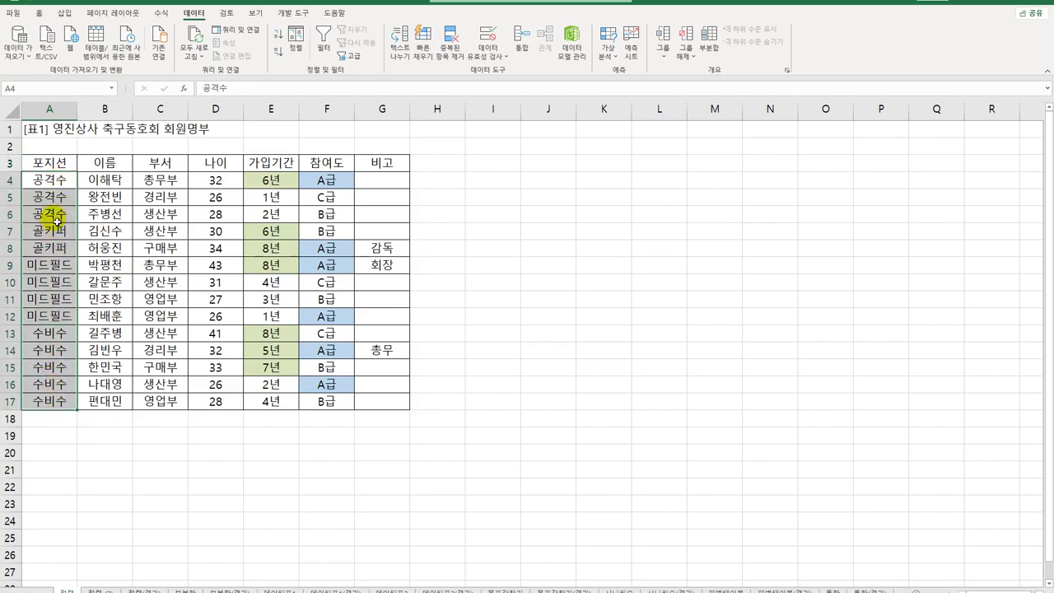
{"action": "left_click", "coordinate": [58, 182]}
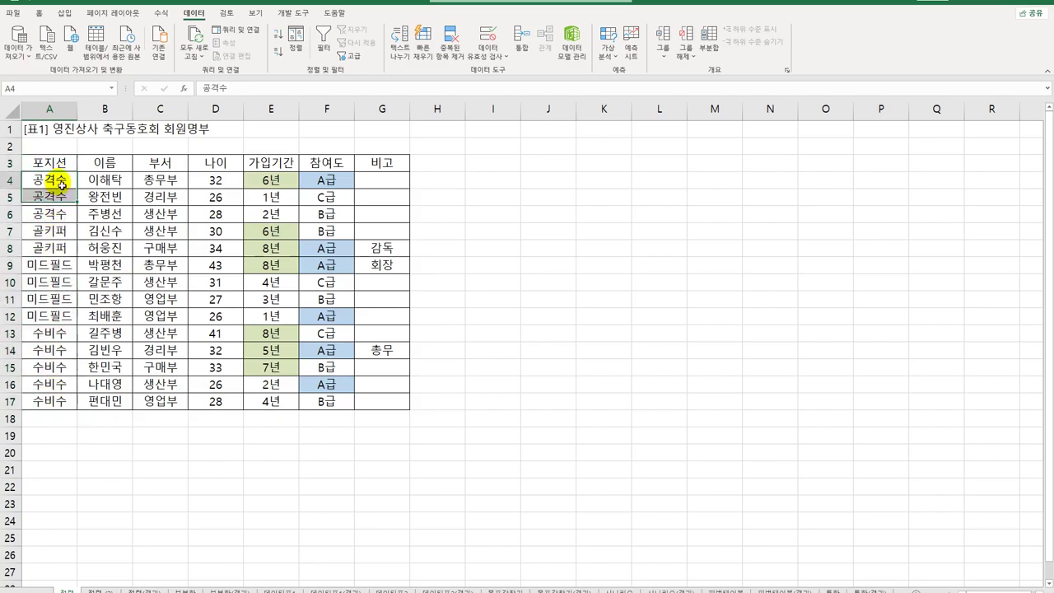
{"action": "left_click", "coordinate": [287, 187]}
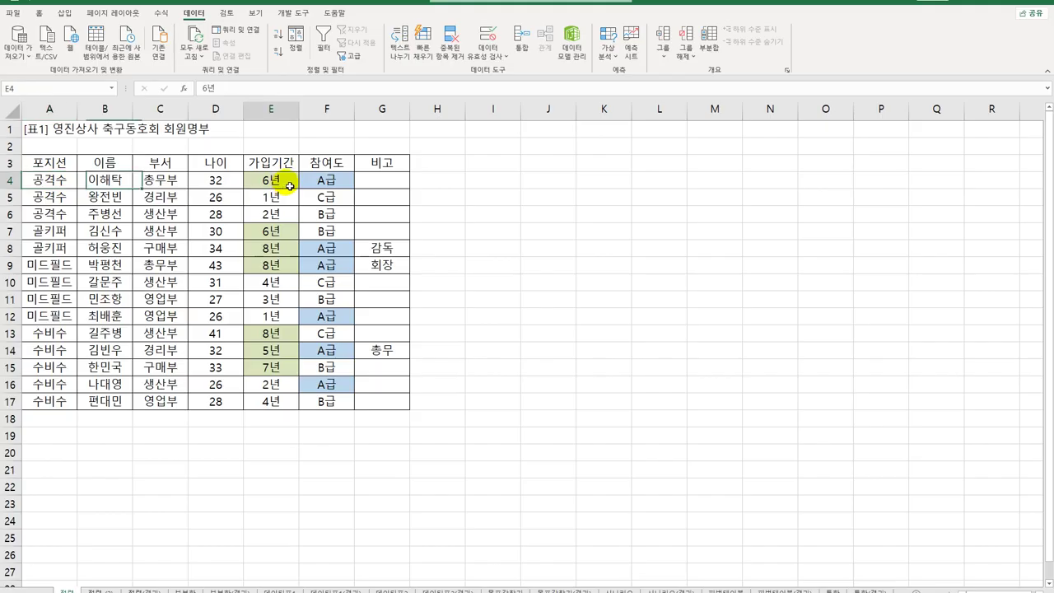
{"action": "left_click", "coordinate": [283, 237]}
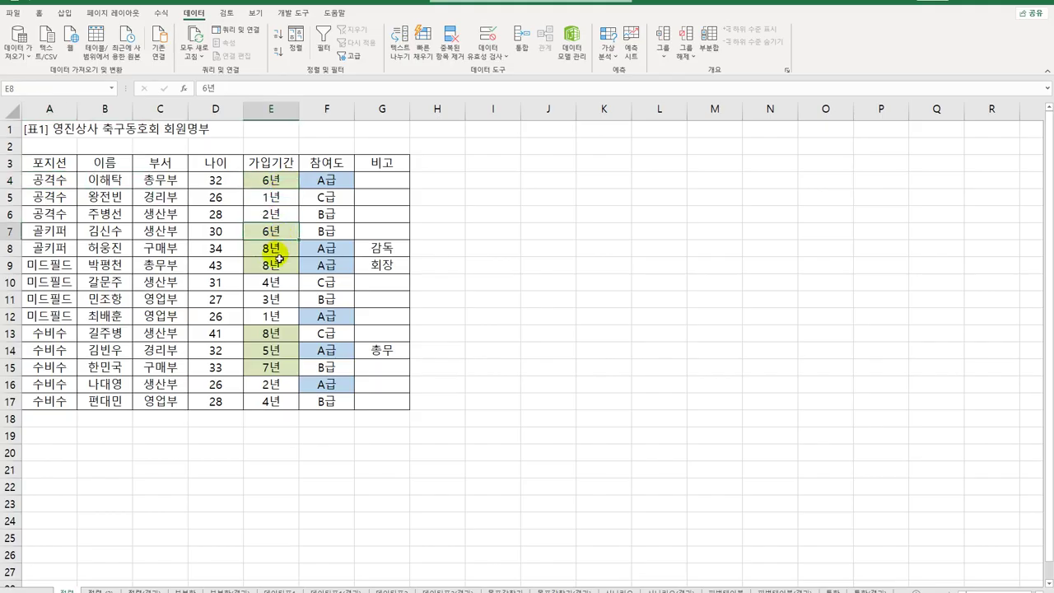
{"action": "left_click", "coordinate": [278, 265]}
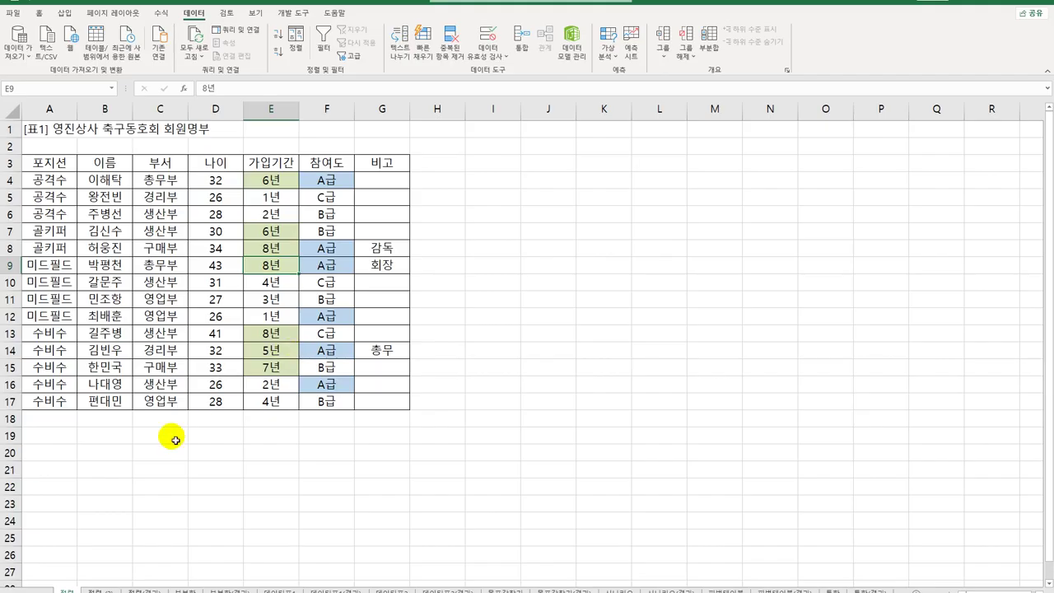
Compare the sorted roster with the answer on the 정렬(결과) sheet and return to the 정렬 sheet
{"action": "key", "text": "ctrl+Page_Down"}
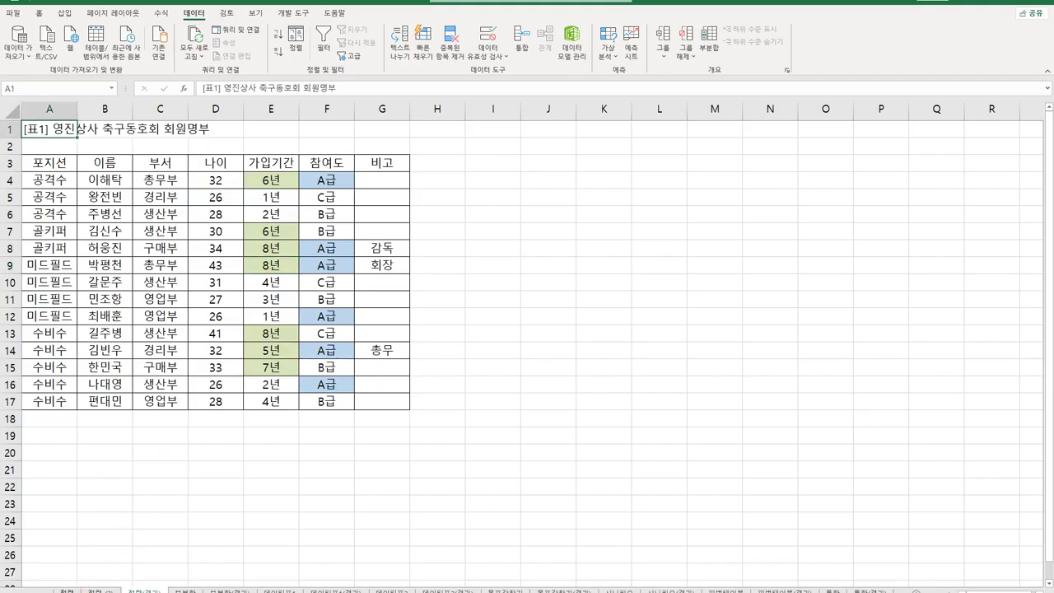
{"action": "key", "text": "ctrl+Page_Up"}
{"action": "key", "text": "ctrl+Page_Down"}
{"action": "key", "text": "ctrl+Page_Down"}
{"action": "left_click", "coordinate": [66, 589]}
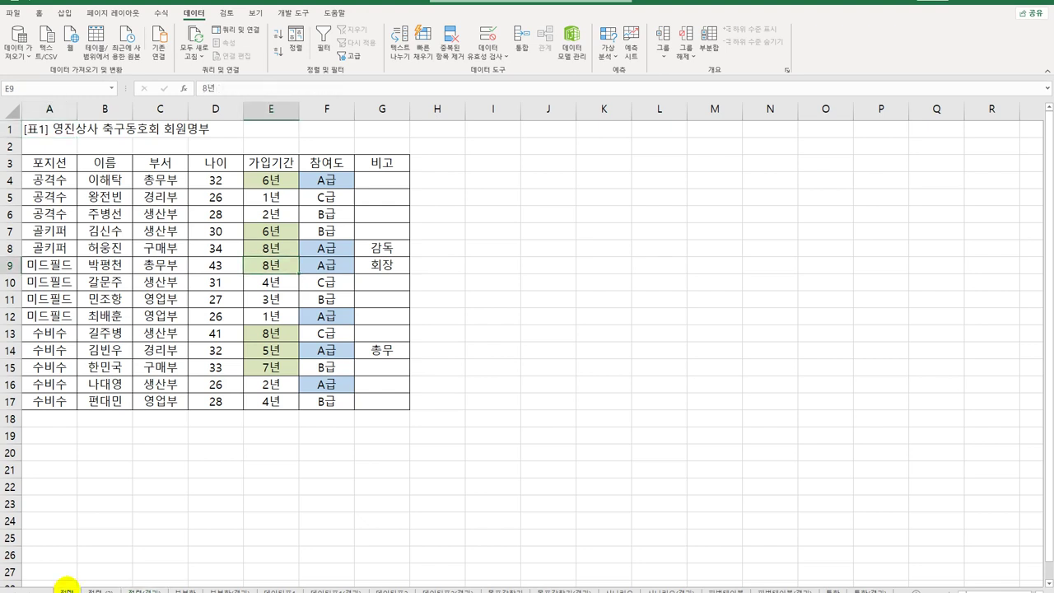